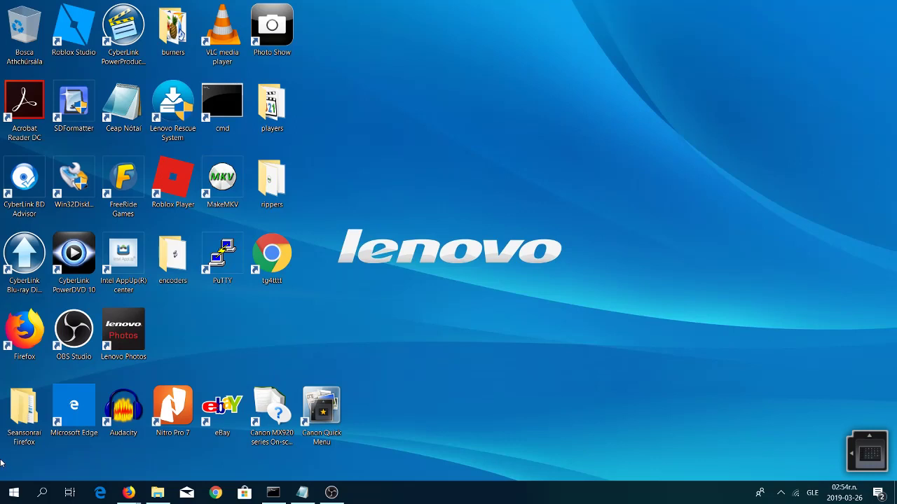
Open the region and language page in Windows Settings and check the Windows display language choices
click(11, 495)
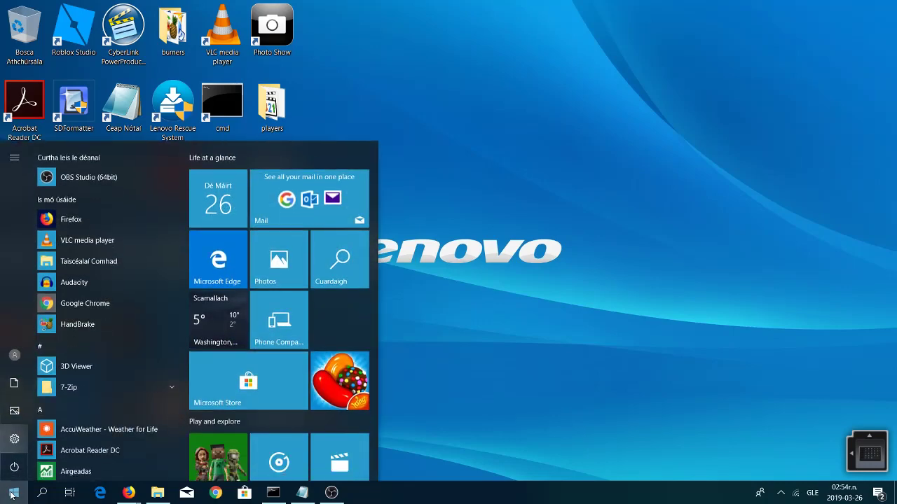
click(15, 439)
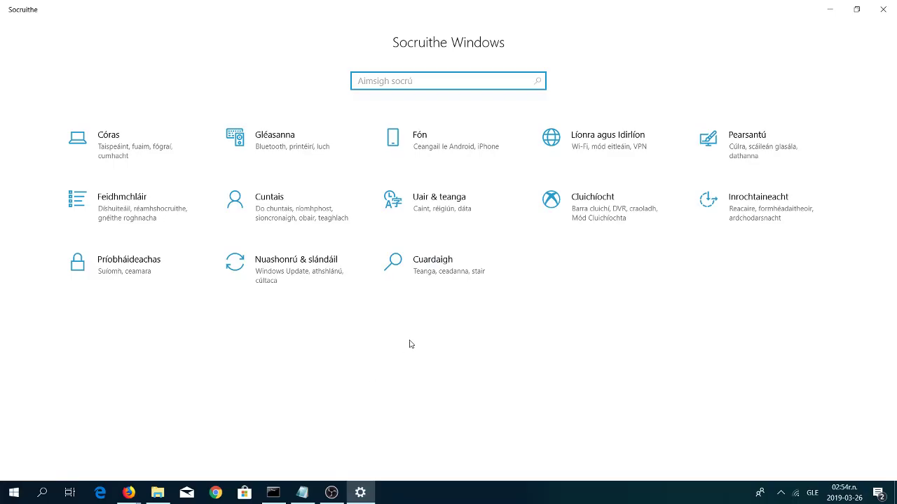
click(457, 208)
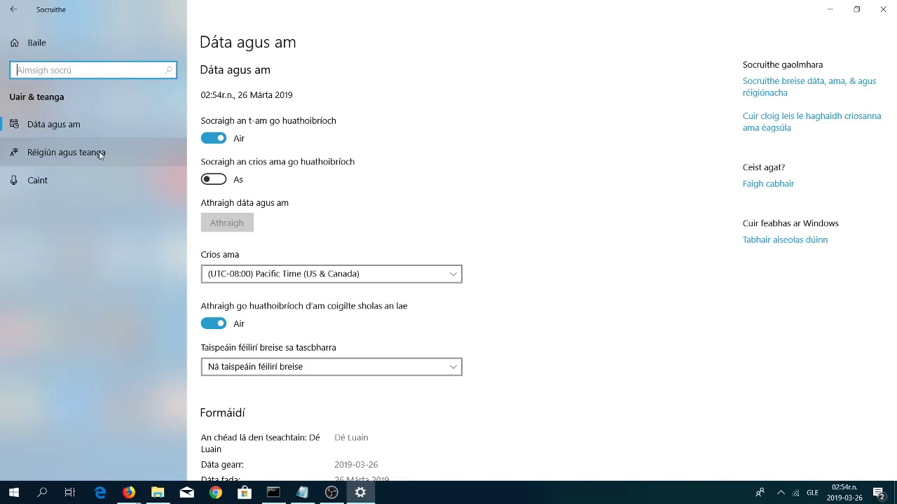
click(100, 154)
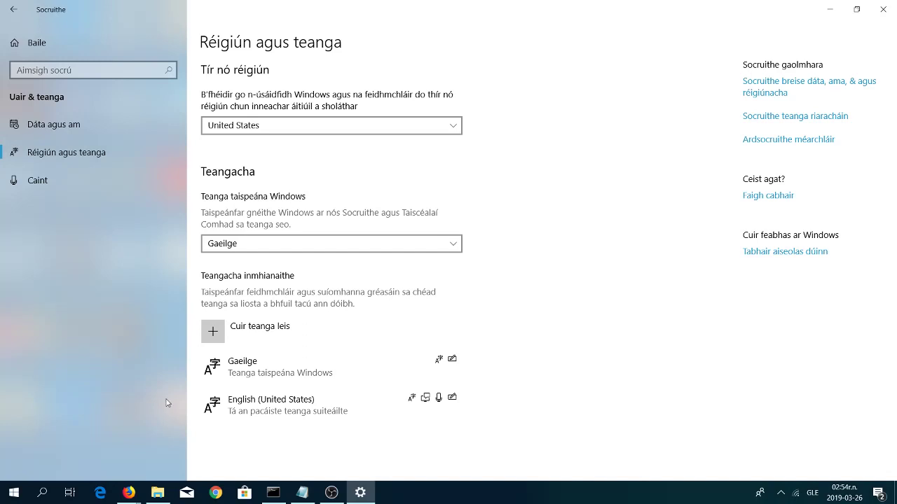
click(351, 248)
click(538, 271)
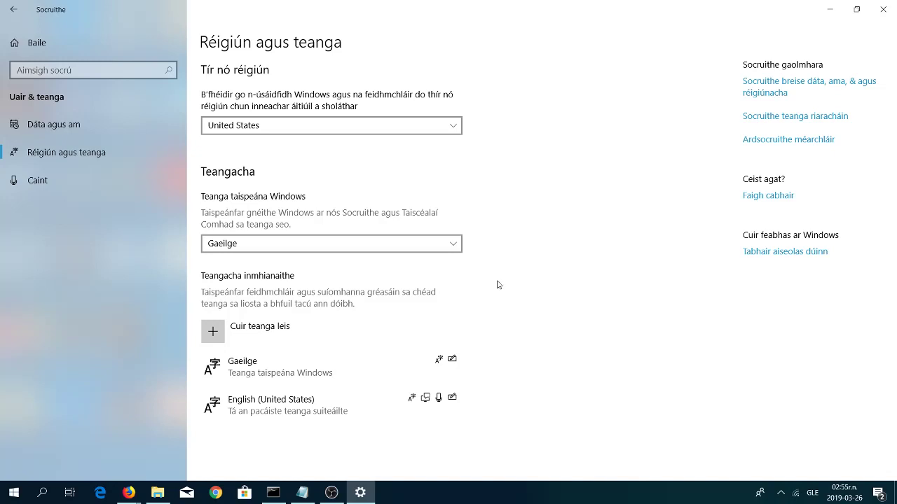
Add the United States-International QWERTY keyboard to the Gaeilge language options and close Settings
click(320, 382)
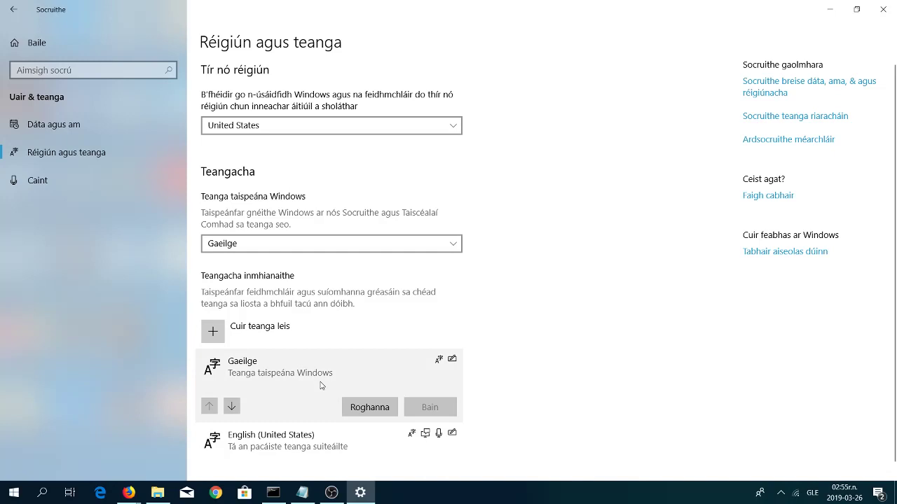
click(391, 413)
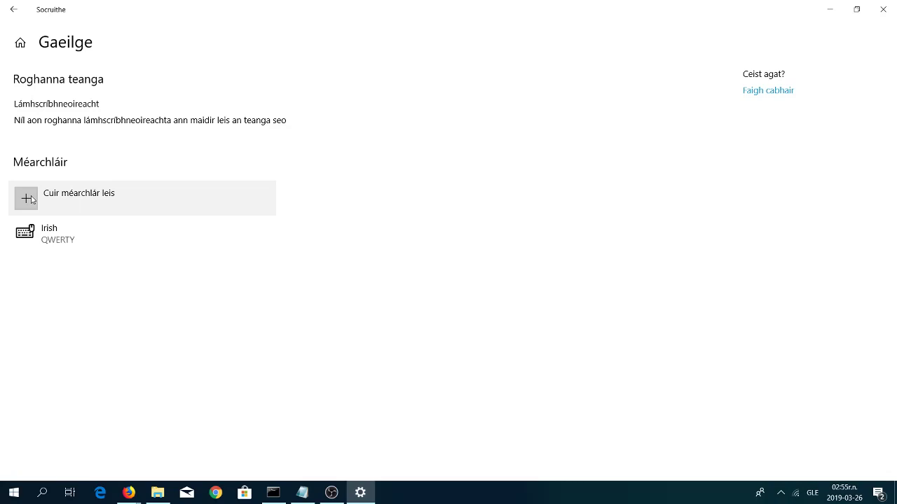
click(32, 200)
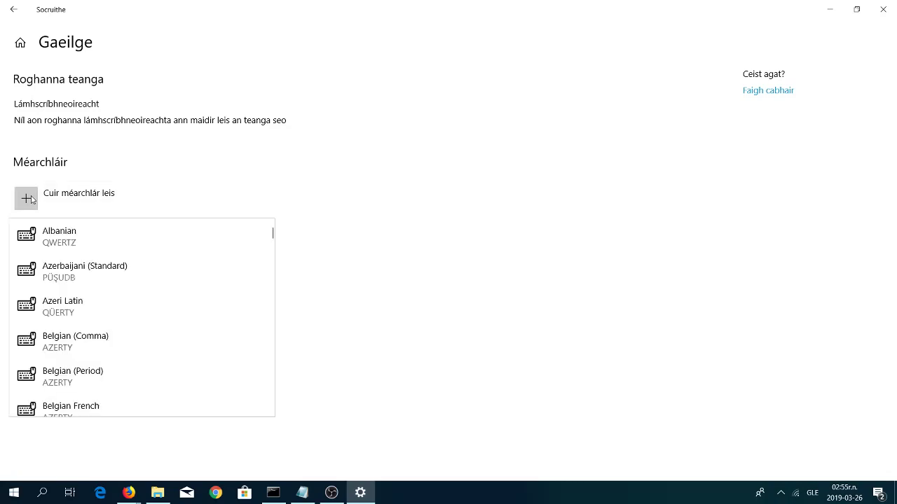
scroll(163, 307, down, 2)
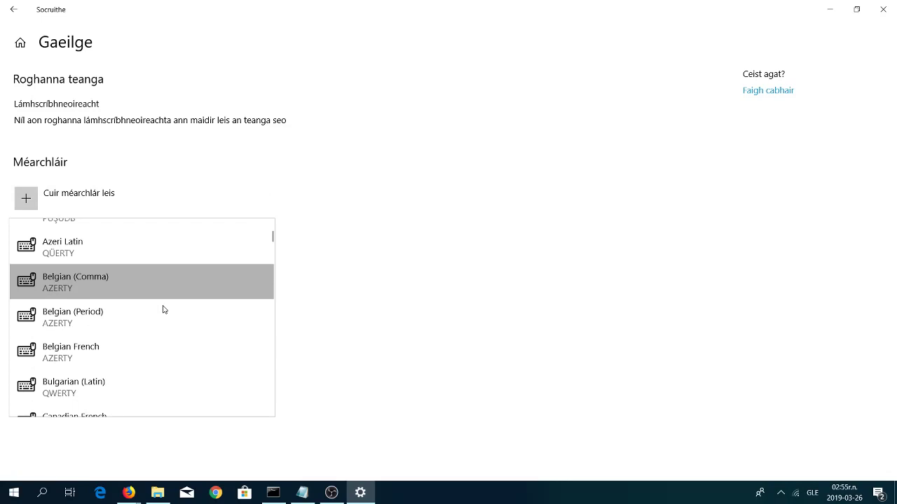
scroll(164, 310, down, 15)
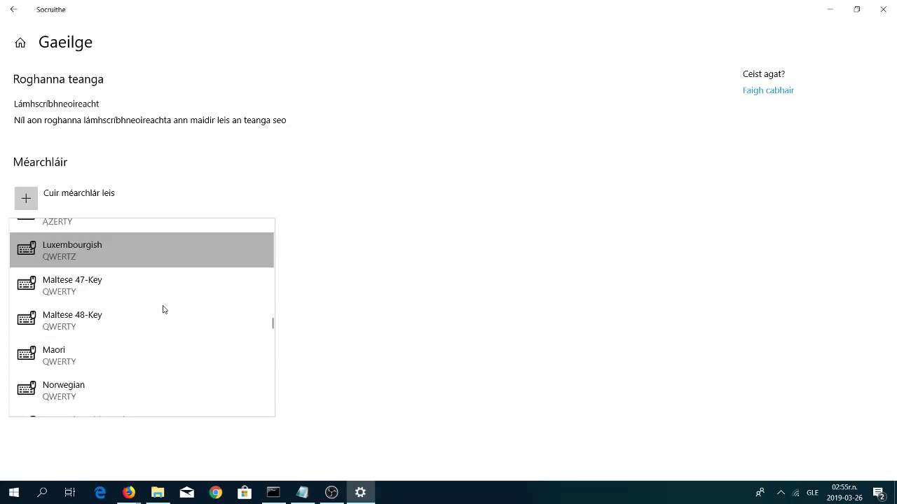
scroll(163, 309, down, 10)
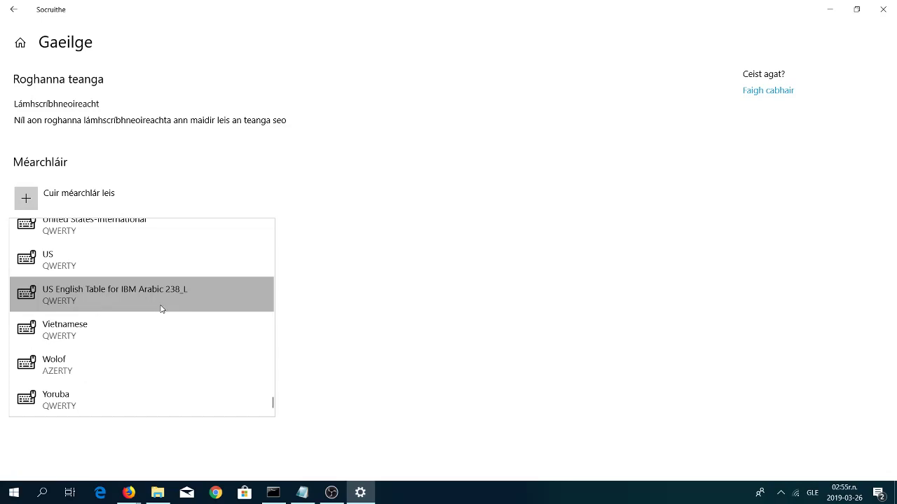
click(112, 230)
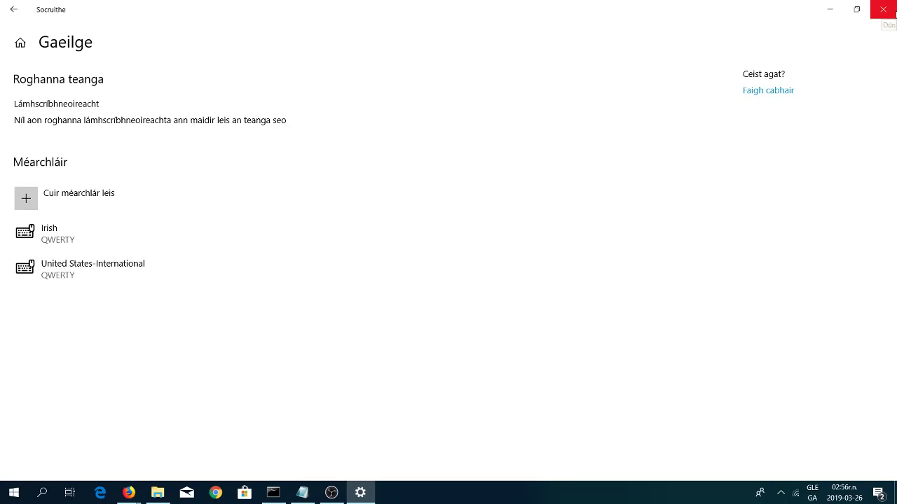
click(883, 10)
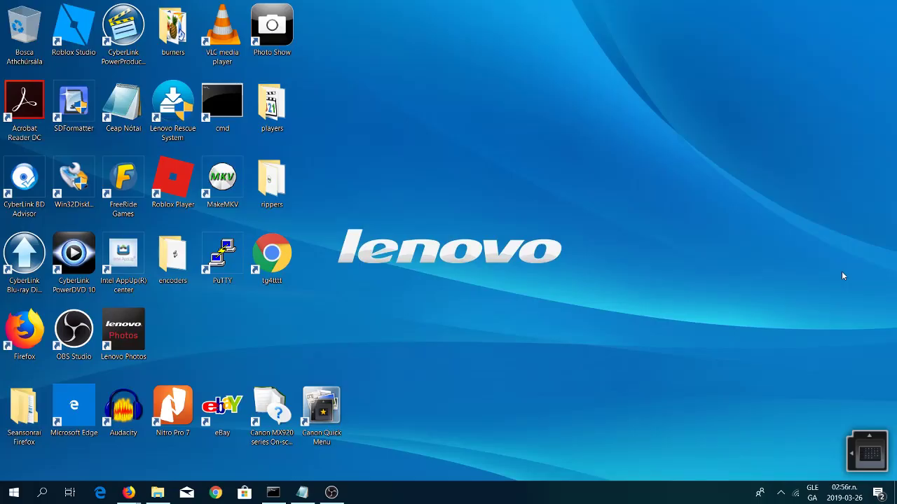
Switch the input method to Irish with the United States-International keyboard and open a blank Notepad (Ceap Nótaí) document
click(810, 493)
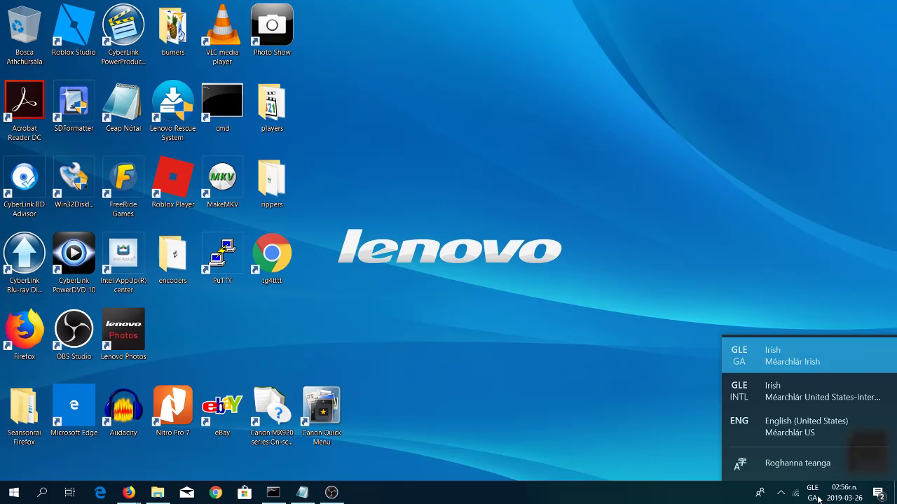
click(789, 396)
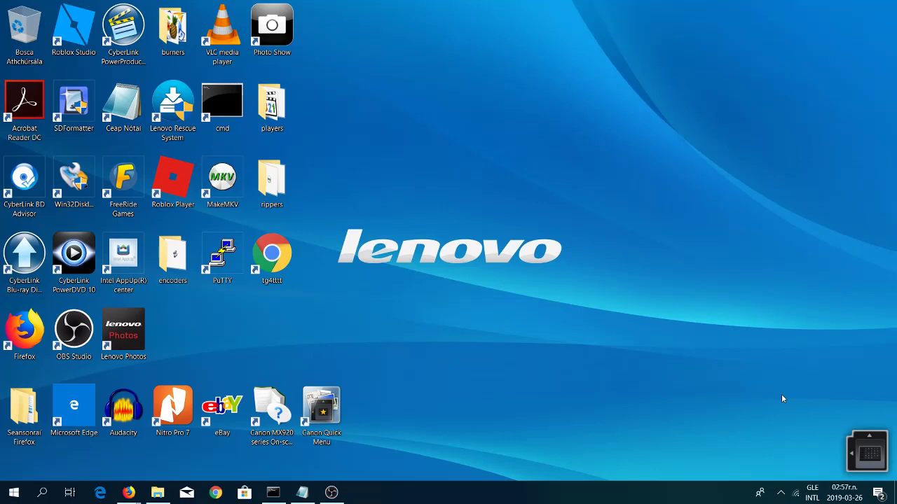
double_click(126, 119)
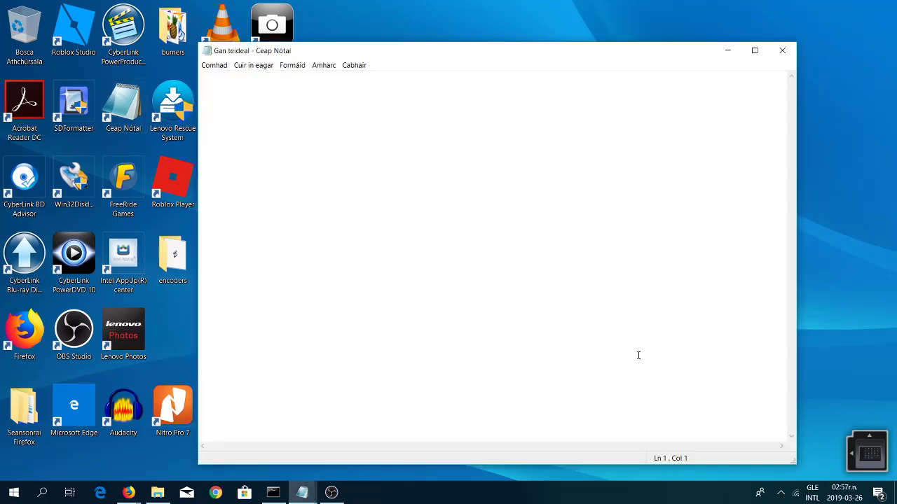
key(super+space)
Write the accented vowels áéíóú on the first line and ÁÉÍÓÚ on the second, followed by a blank line
text(á)
text(éíóú)
key(Return)
text(Á)
text(Í)
text(Í)
text(Ó)
text(Ú)
key(Return)
Write the sentence "Is féidir liom clóscríobh a dhéanamh anois le ríomhchlár ar bith." and start a new line
text(Is féidir l)
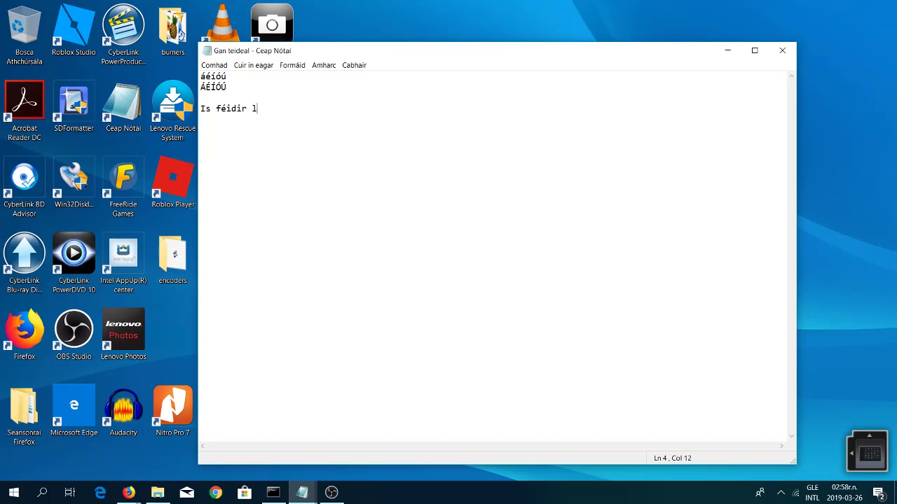
text(iom clóscríobh a dhéanamh )
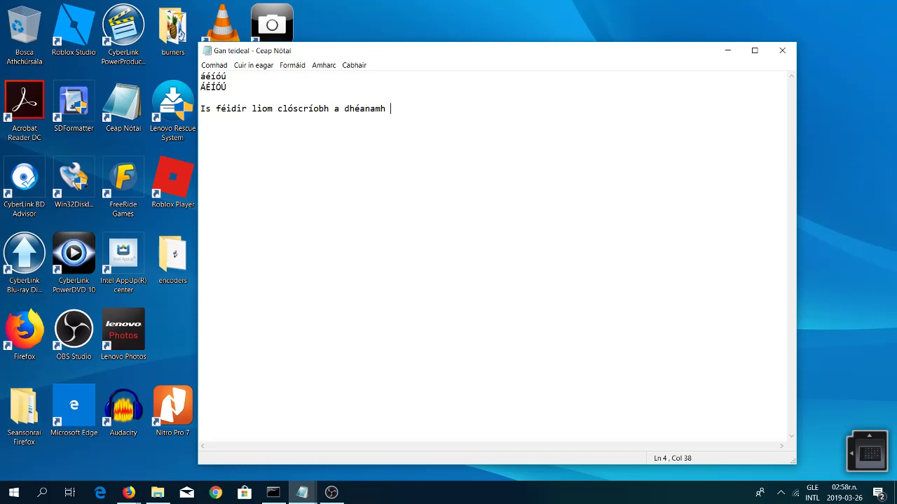
text(anois le ríomhchlár ar bith.)
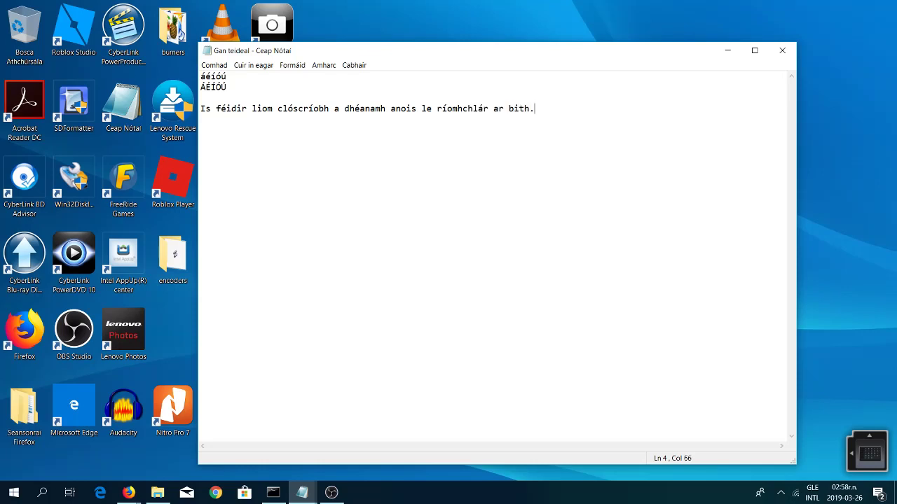
key(Return)
Review the list of installed input keyboards, then return to the Notepad document and leave a blank line below the sentence
click(820, 497)
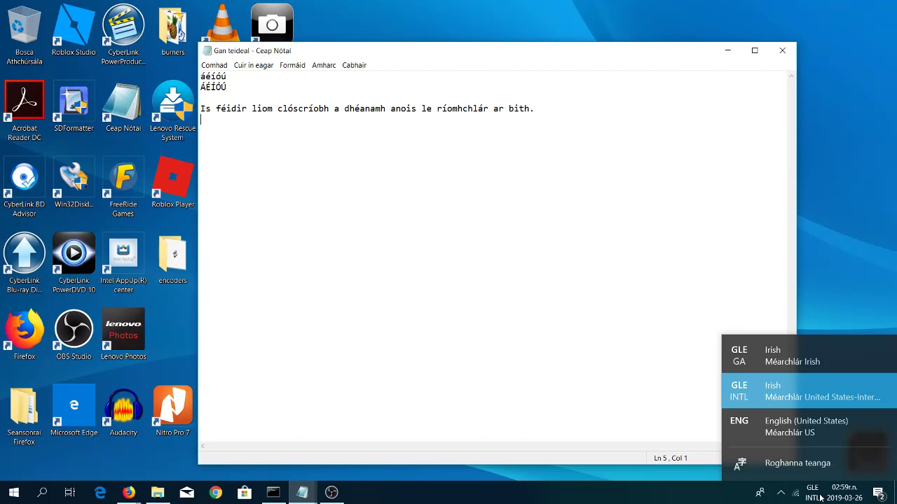
click(599, 328)
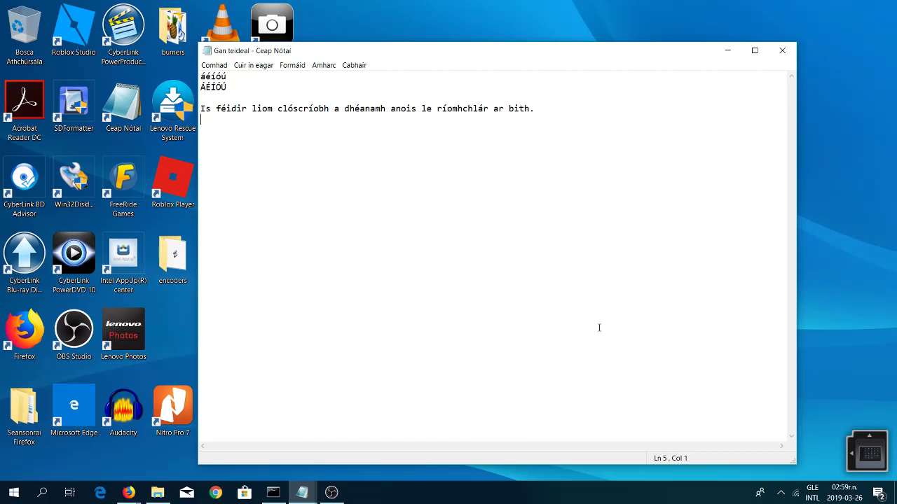
key(Return)
key(BackSpace)
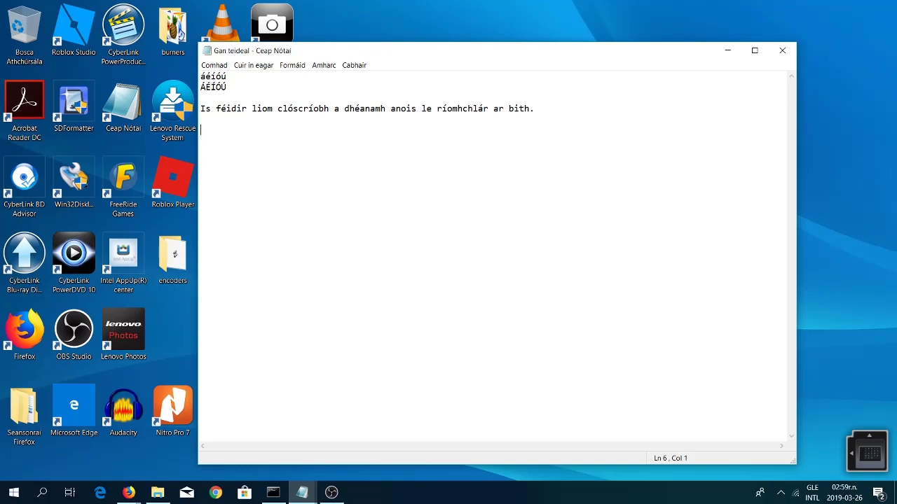